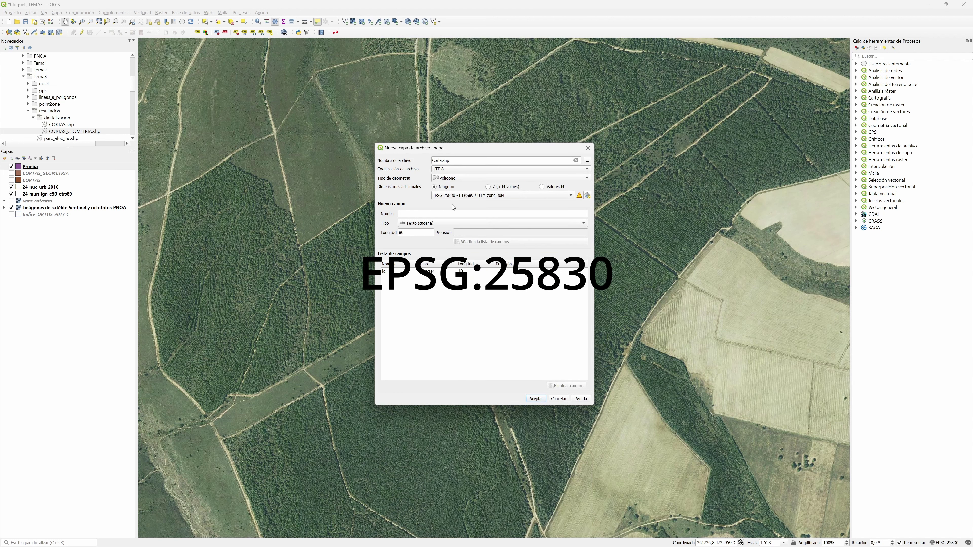
Set the new layer's CRS to EPSG:25830 - ETRS89 / UTM zone 30N and add a text field nº_monte with length 80
{"action": "left_click", "coordinate": [452, 197]}
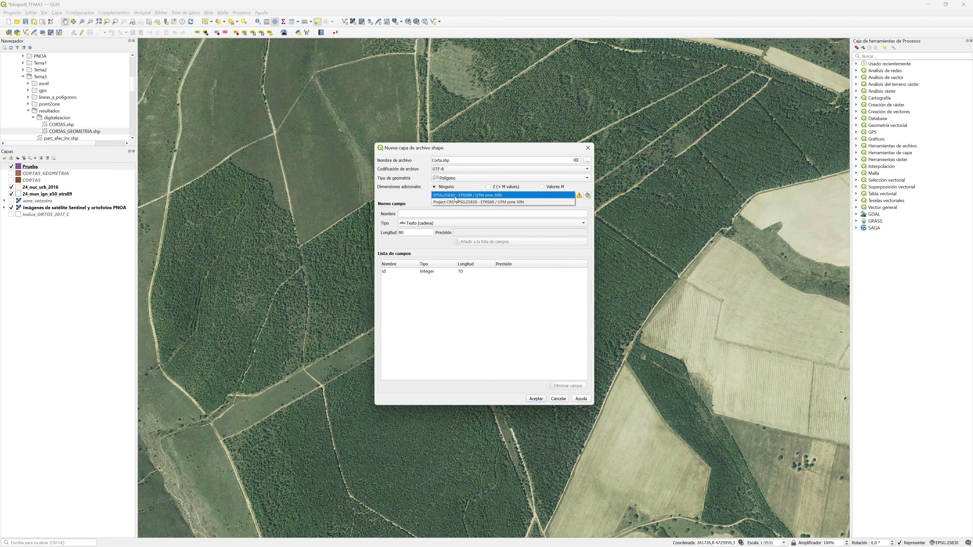
{"action": "left_click", "coordinate": [455, 196]}
{"action": "left_click", "coordinate": [386, 271]}
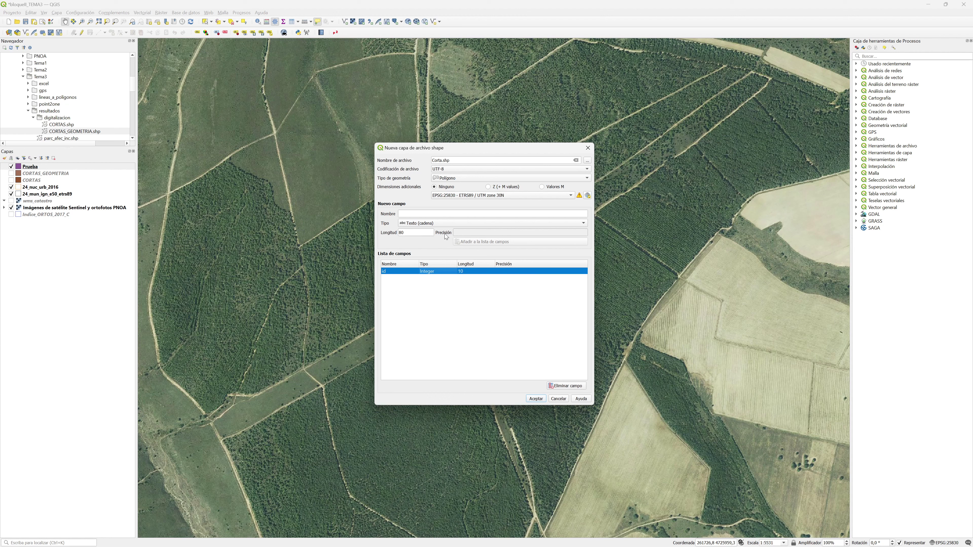
{"action": "left_click", "coordinate": [442, 214]}
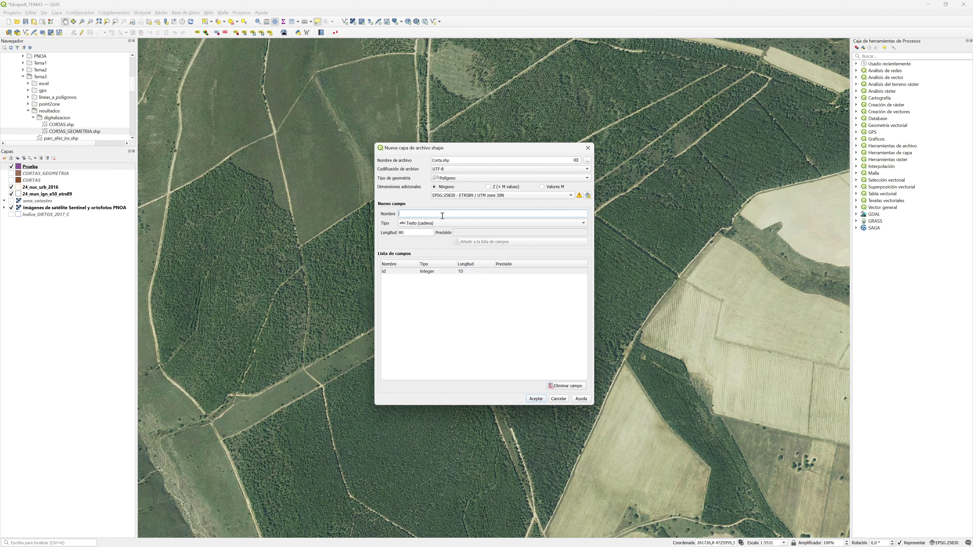
{"action": "type", "text": "nº_monte"}
{"action": "left_click", "coordinate": [479, 242]}
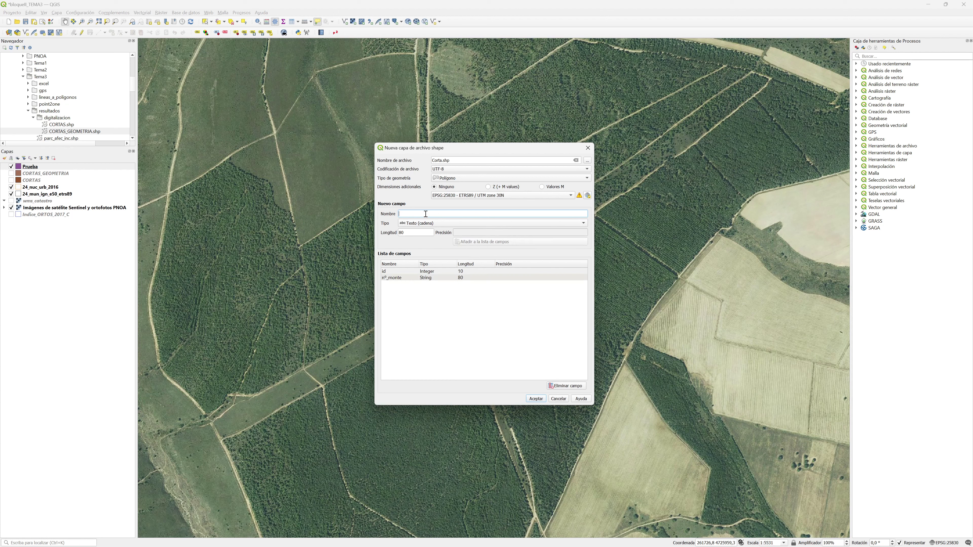
Add an integer field named MUP with length 10 to the new layer's field list
{"action": "type", "text": "MUP"}
{"action": "left_click", "coordinate": [491, 223]}
{"action": "left_click", "coordinate": [429, 230]}
{"action": "left_click", "coordinate": [520, 241]}
Add a decimal field named Superficie with length 10 and precision 2 to the field list
{"action": "type", "text": "Superficie"}
{"action": "left_click", "coordinate": [491, 222]}
{"action": "left_click", "coordinate": [458, 232]}
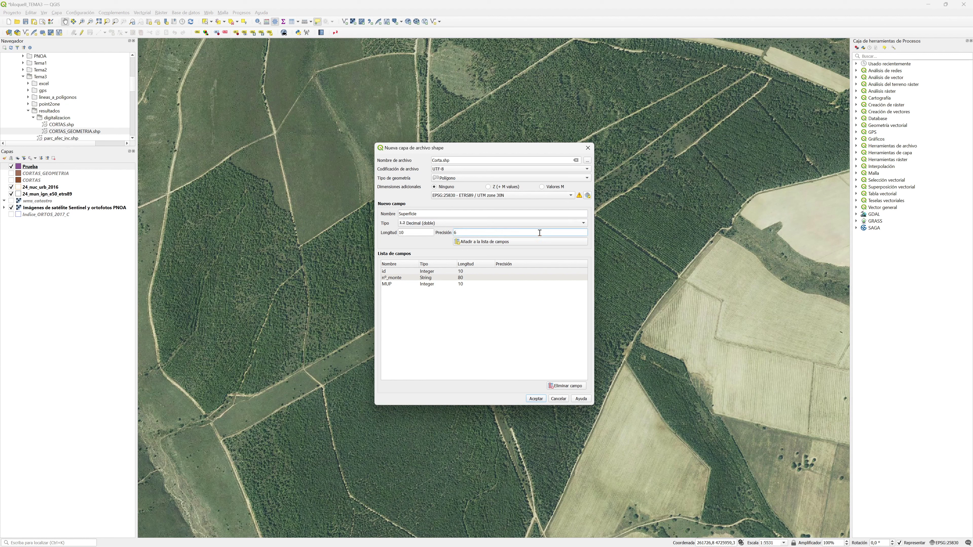
{"action": "left_click", "coordinate": [522, 241]}
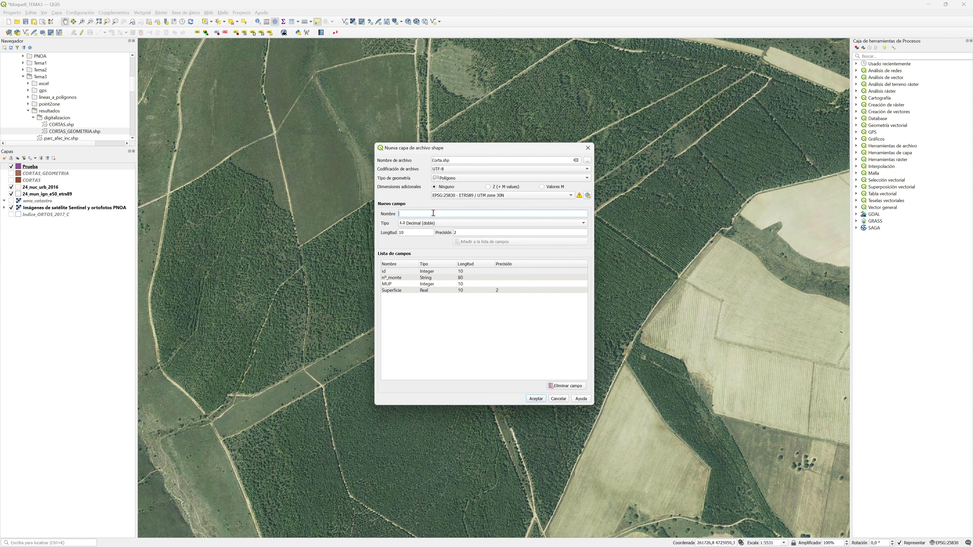
Add a date field named Fecha to the new layer's field list
{"action": "type", "text": "Fecha"}
{"action": "left_click", "coordinate": [467, 223]}
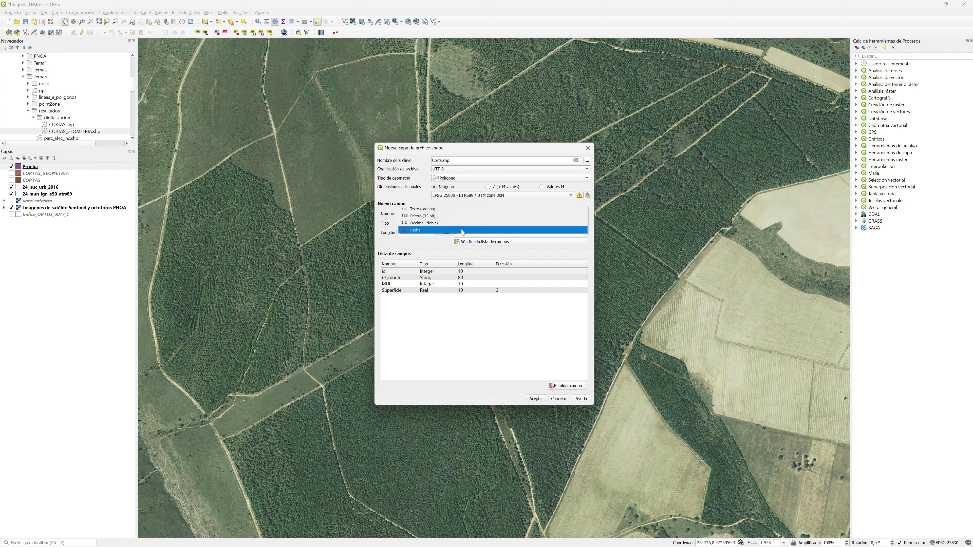
{"action": "left_click", "coordinate": [462, 230]}
{"action": "left_click", "coordinate": [478, 242]}
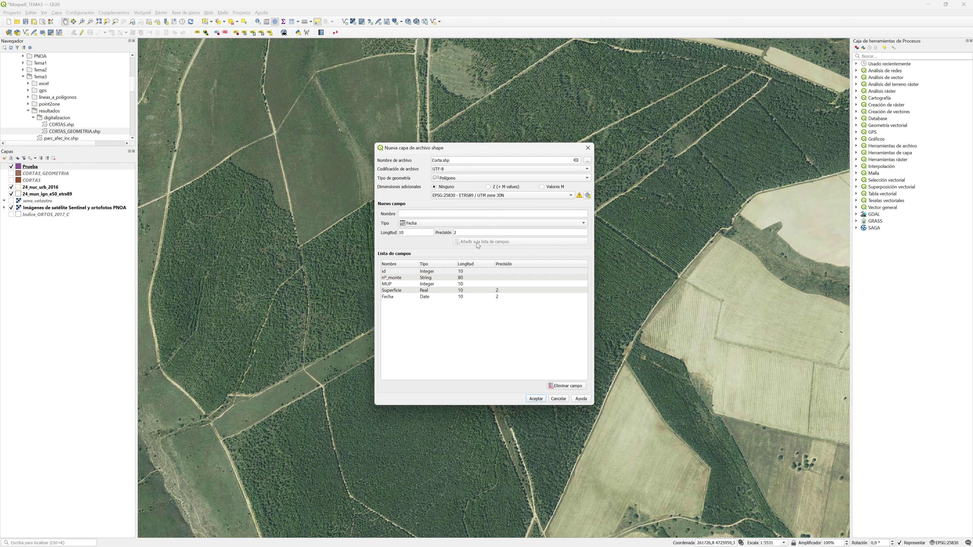
Review the types of the added fields and create the Corta.shp polygon layer
{"action": "left_click", "coordinate": [432, 280]}
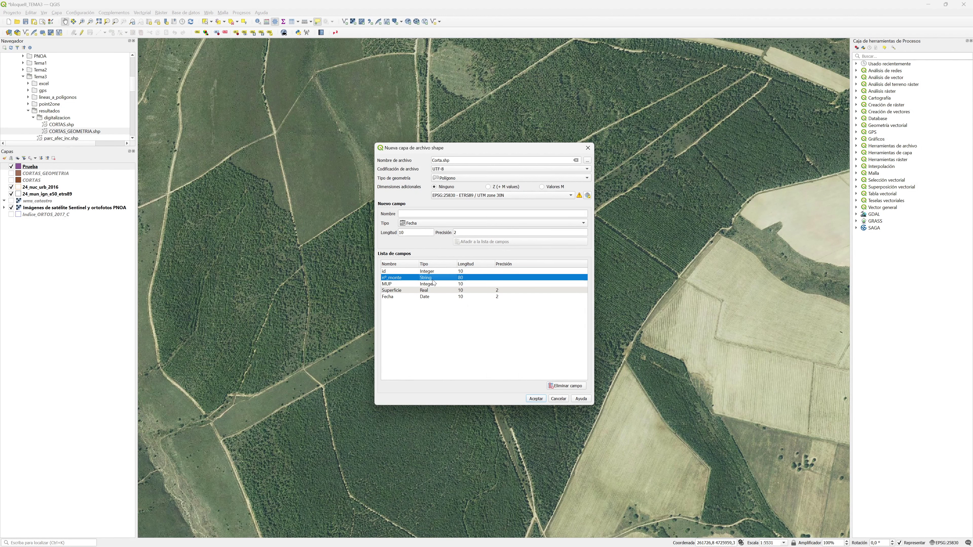
{"action": "left_click", "coordinate": [433, 284]}
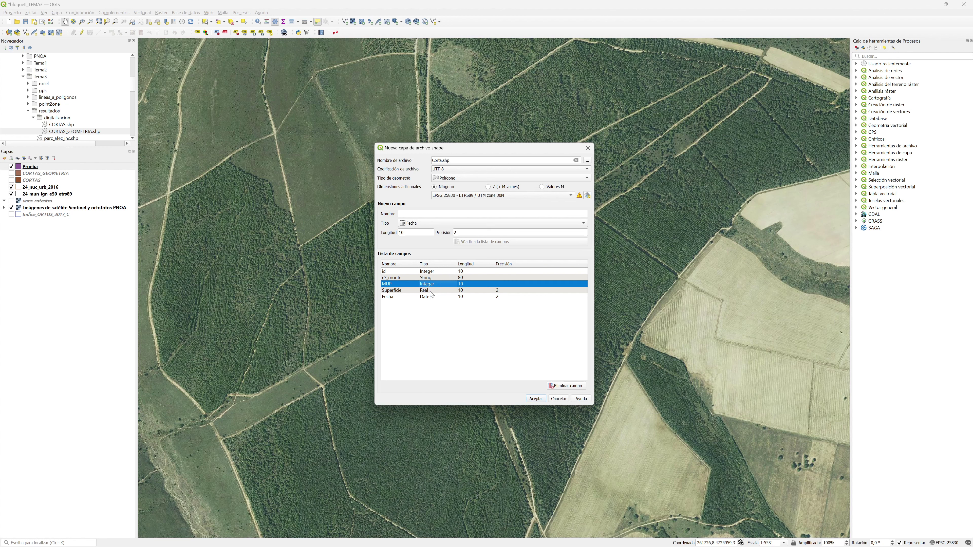
{"action": "left_click", "coordinate": [429, 291]}
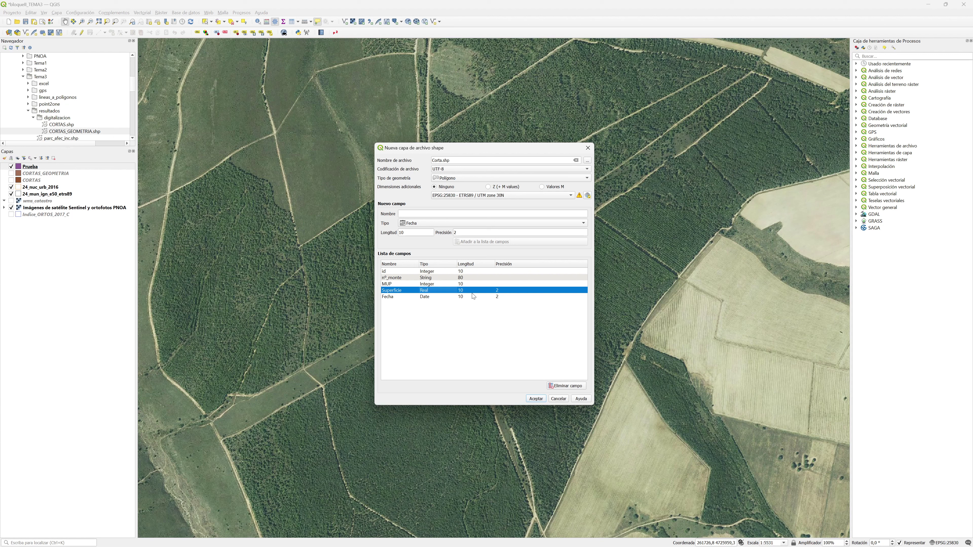
{"action": "left_click", "coordinate": [428, 298]}
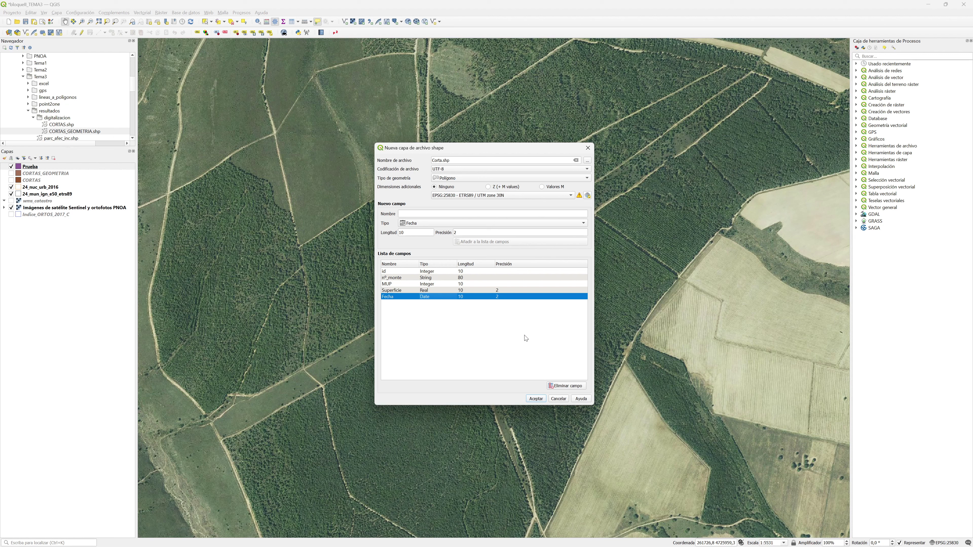
{"action": "left_click", "coordinate": [535, 398]}
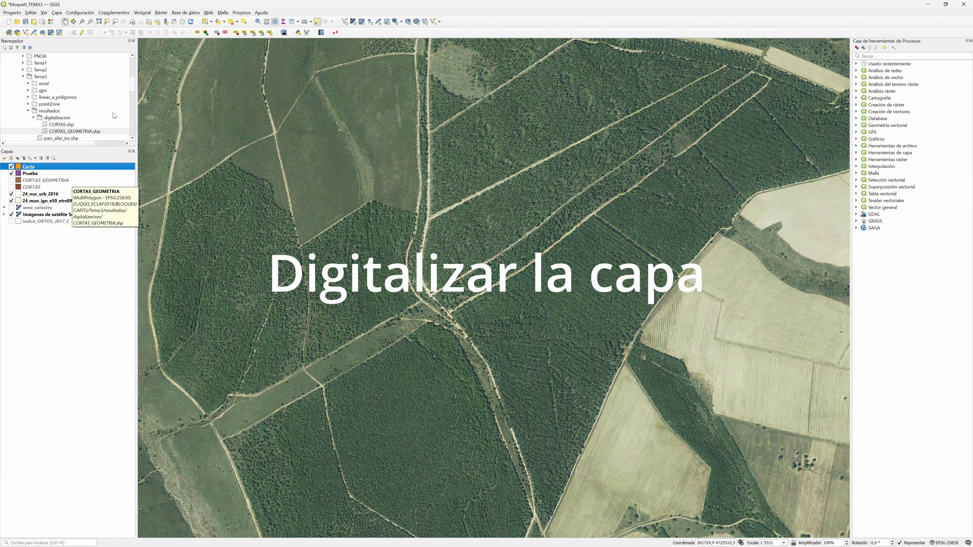
Enable editing on the Corta layer and check its fields in the attribute table
{"action": "right_click", "coordinate": [54, 168]}
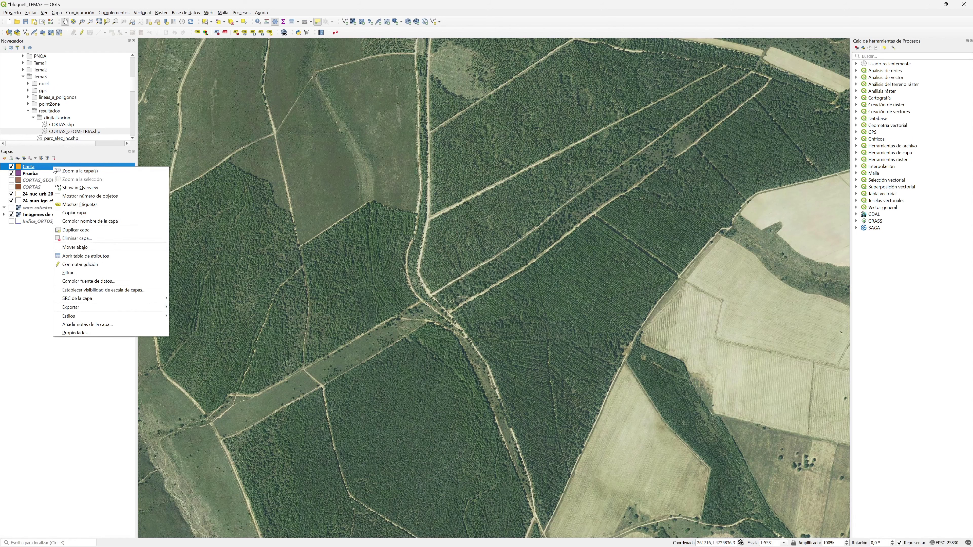
{"action": "left_click", "coordinate": [94, 265]}
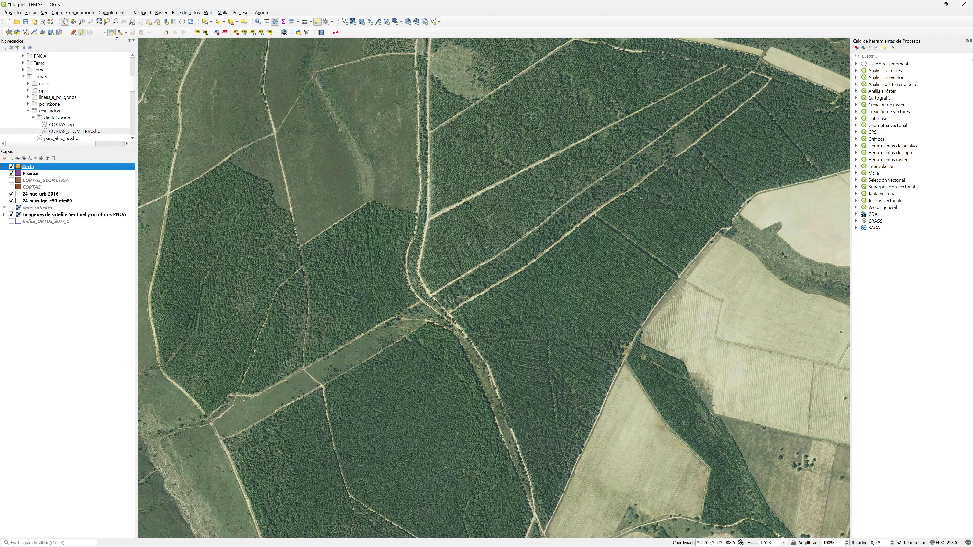
{"action": "key", "text": "F6"}
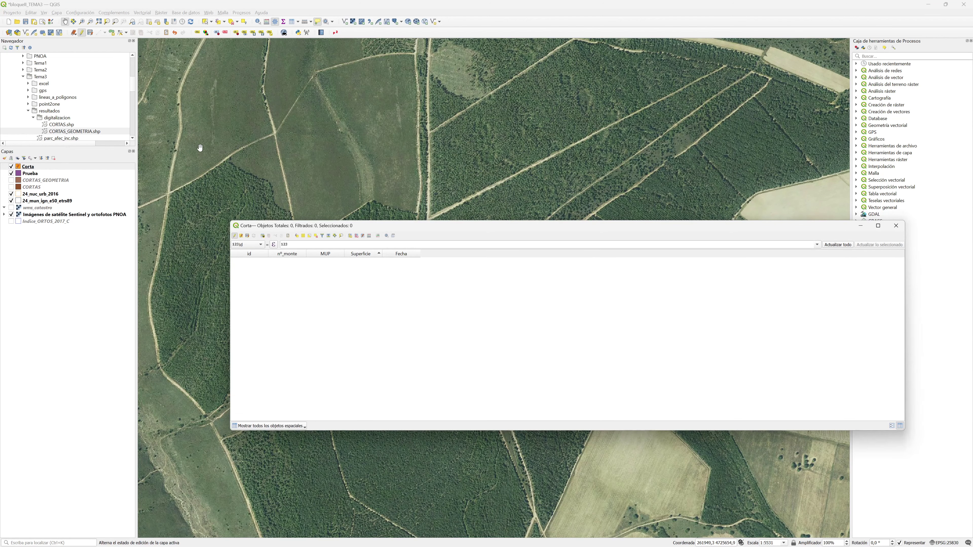
Digitize a polygon in the Corta layer around the cleared plot west of the north-south track, leaving its attributes empty
{"action": "left_click", "coordinate": [112, 33]}
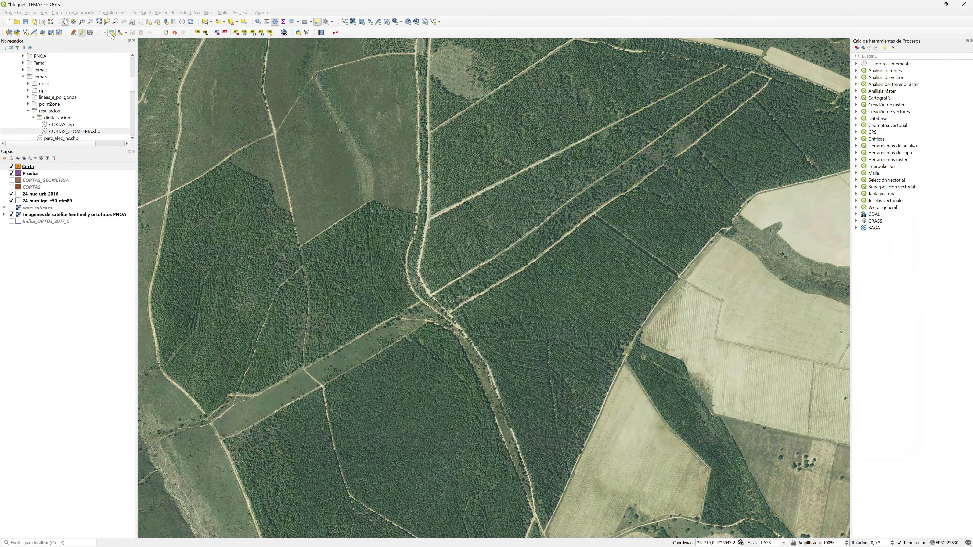
{"action": "left_click", "coordinate": [111, 33]}
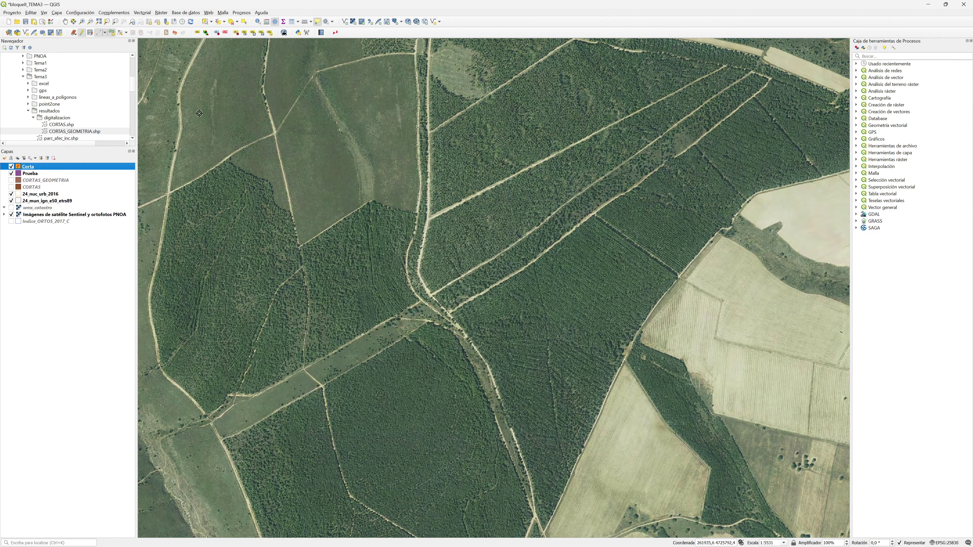
{"action": "left_click", "coordinate": [323, 69]}
{"action": "left_click", "coordinate": [417, 62]}
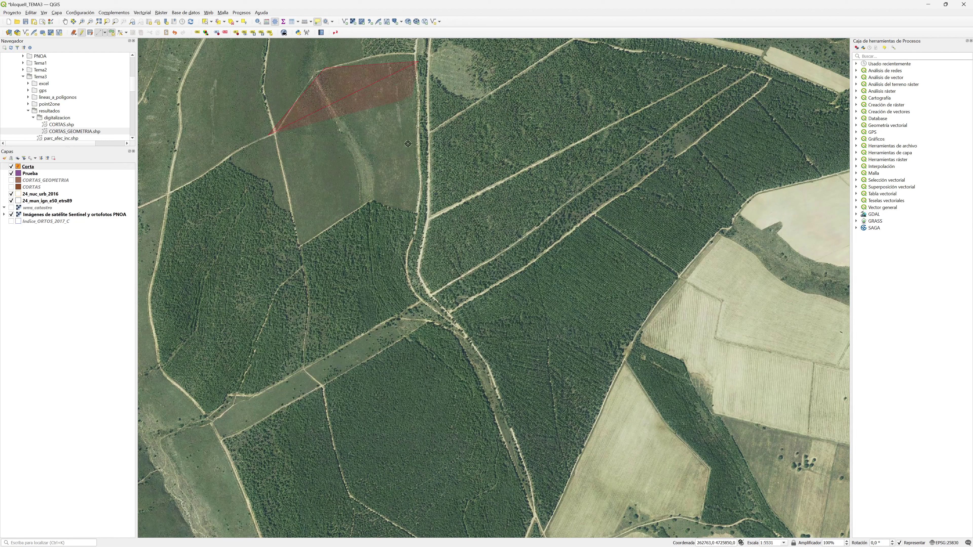
{"action": "left_click", "coordinate": [417, 209]}
{"action": "left_click", "coordinate": [371, 201]}
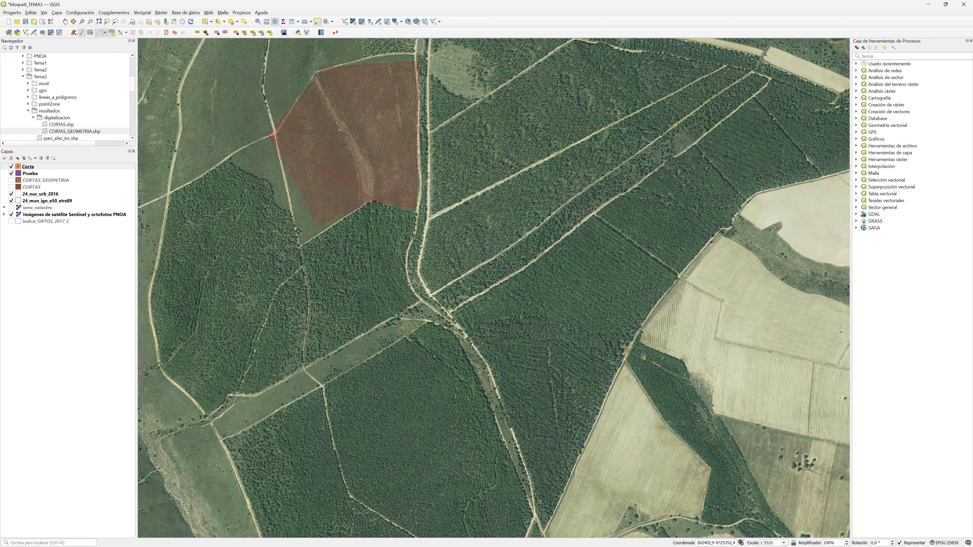
{"action": "left_click", "coordinate": [302, 244]}
{"action": "left_click", "coordinate": [232, 159]}
{"action": "right_click", "coordinate": [231, 159]}
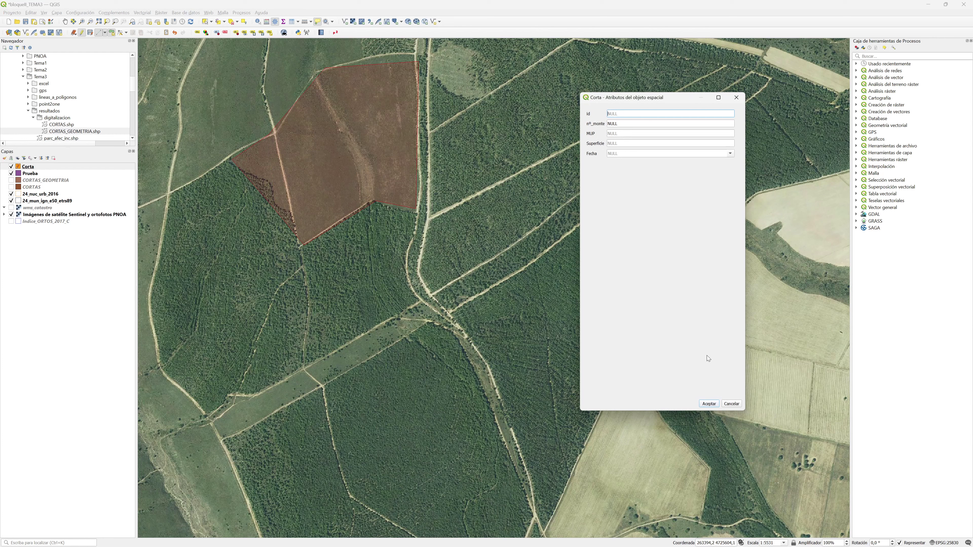
{"action": "left_click", "coordinate": [708, 404]}
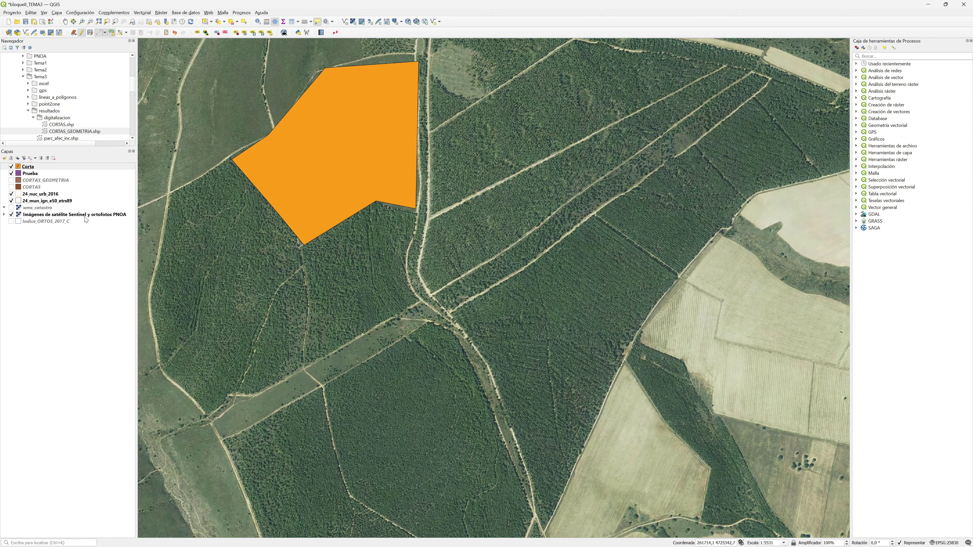
Update the existing Superficie field of the Corta layer with the field calculator expression $area/1000
{"action": "right_click", "coordinate": [34, 166]}
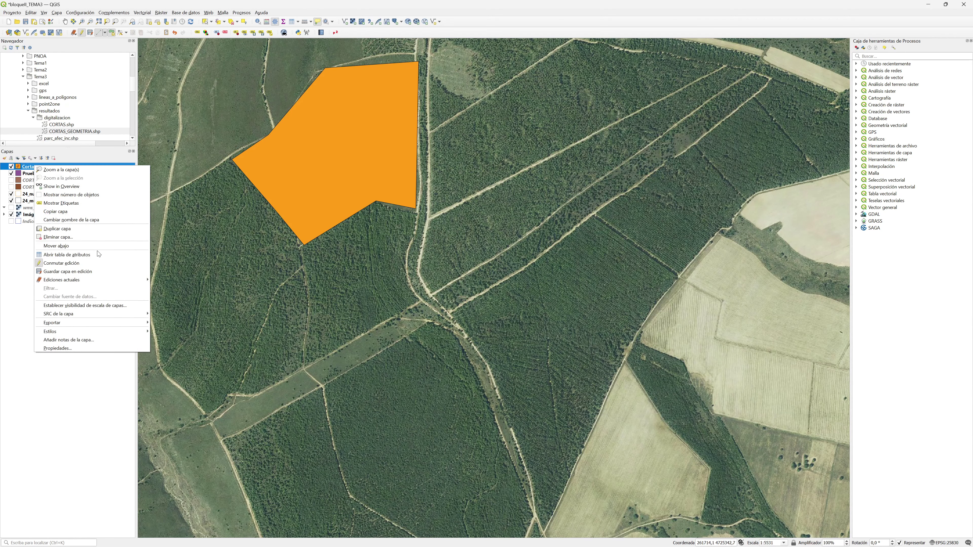
{"action": "left_click", "coordinate": [106, 254]}
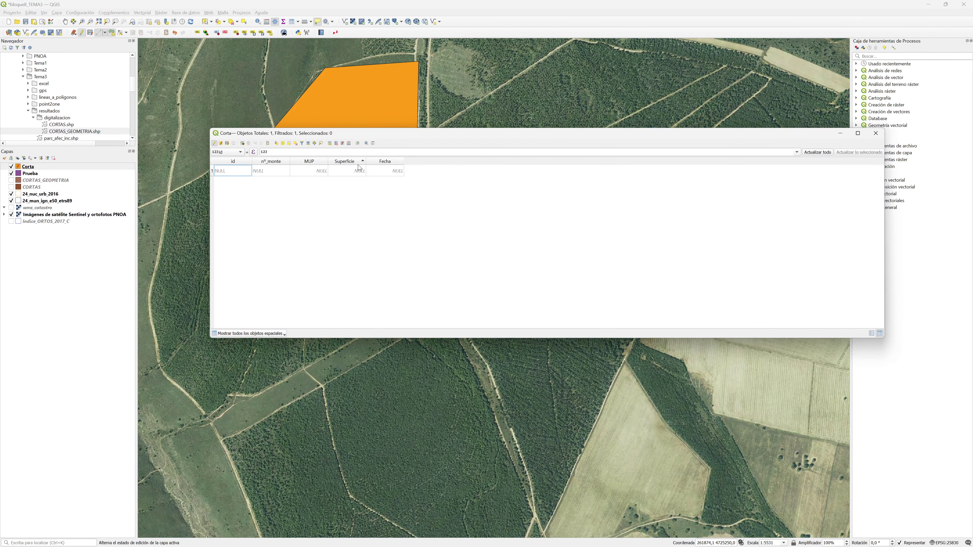
{"action": "left_click", "coordinate": [349, 143]}
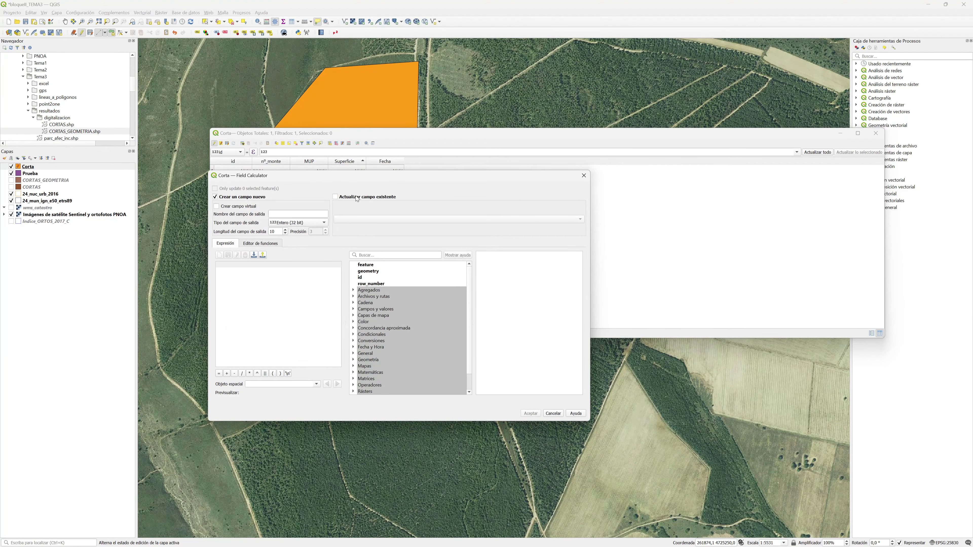
{"action": "left_click", "coordinate": [335, 197]}
{"action": "left_click", "coordinate": [350, 218]}
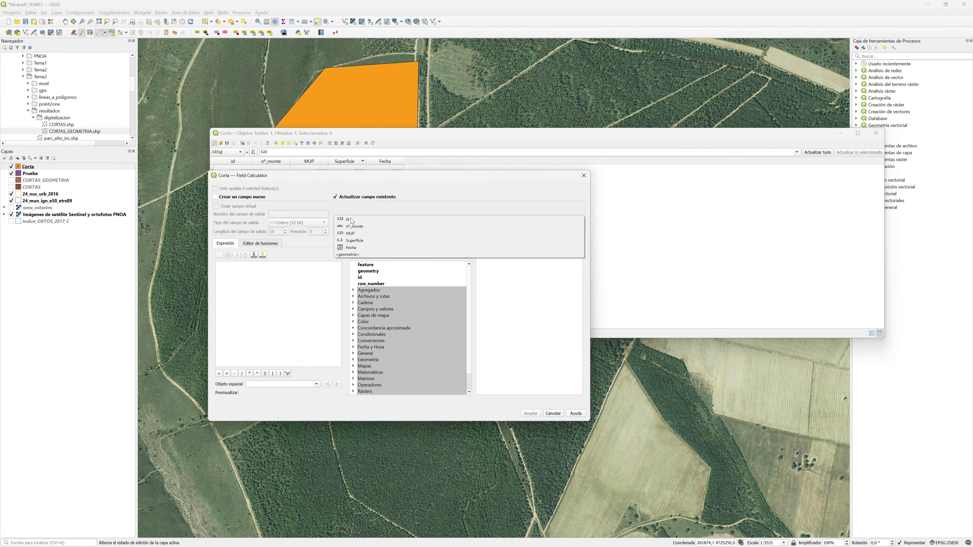
{"action": "left_click", "coordinate": [355, 241]}
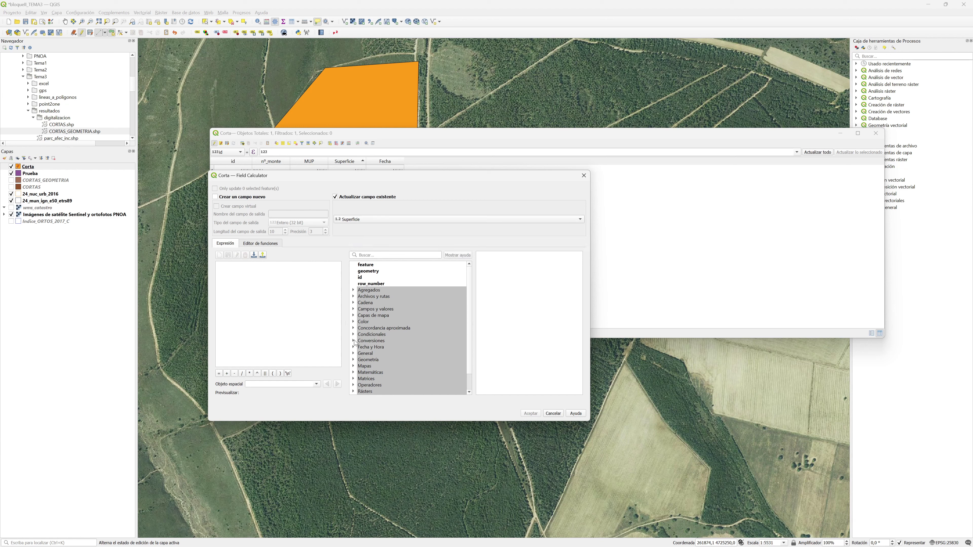
{"action": "left_click", "coordinate": [354, 360]}
{"action": "scroll", "coordinate": [369, 368], "scroll_direction": "down", "scroll_amount": 2}
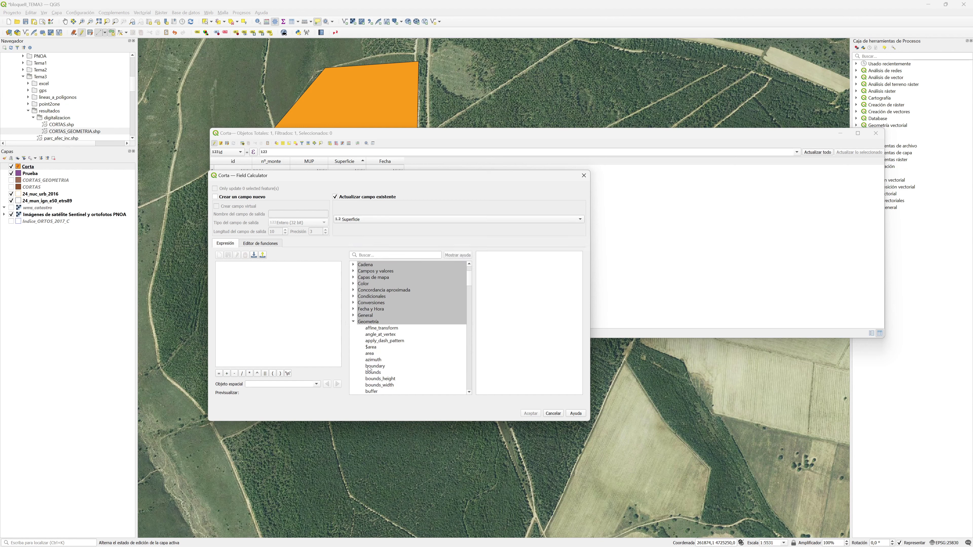
{"action": "left_click", "coordinate": [370, 347]}
{"action": "double_click", "coordinate": [371, 348]}
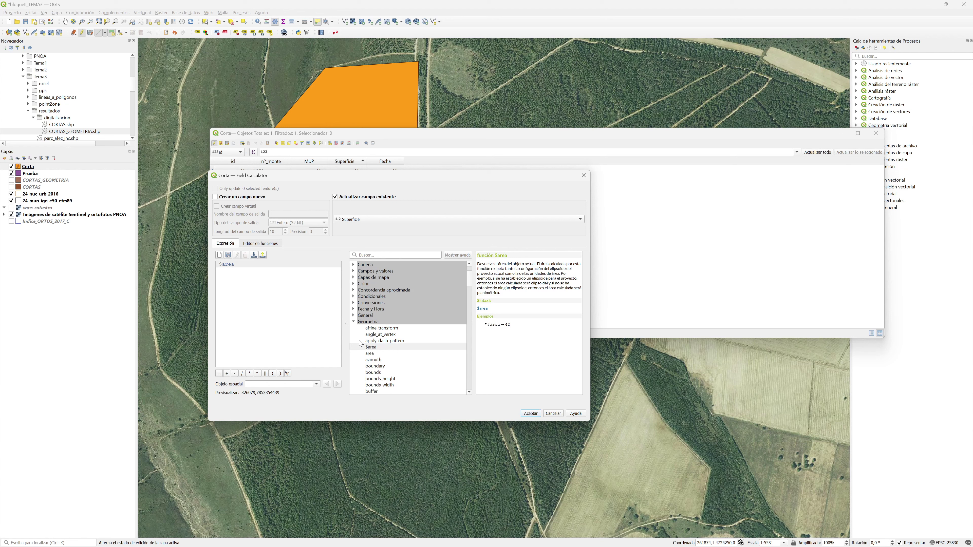
{"action": "type", "text": "/1000"}
{"action": "left_click", "coordinate": [531, 414]}
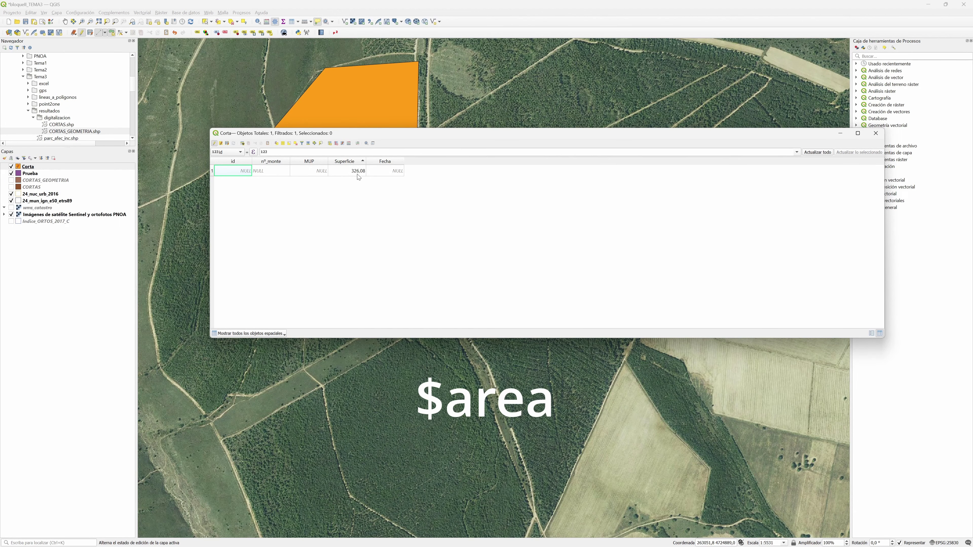
Stop editing the Corta layer, save its changes and close the attribute table
{"action": "left_click", "coordinate": [215, 144]}
{"action": "left_click", "coordinate": [484, 282]}
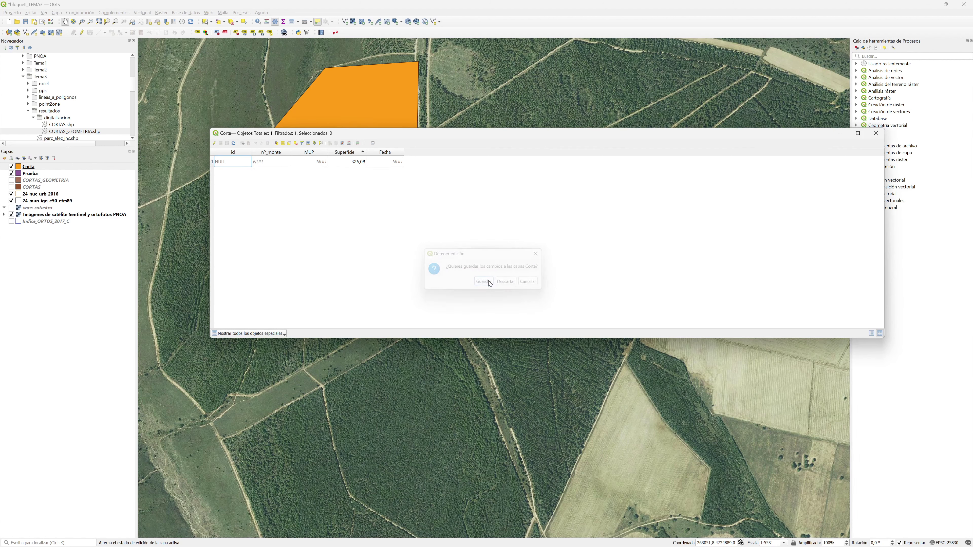
{"action": "left_click", "coordinate": [875, 133]}
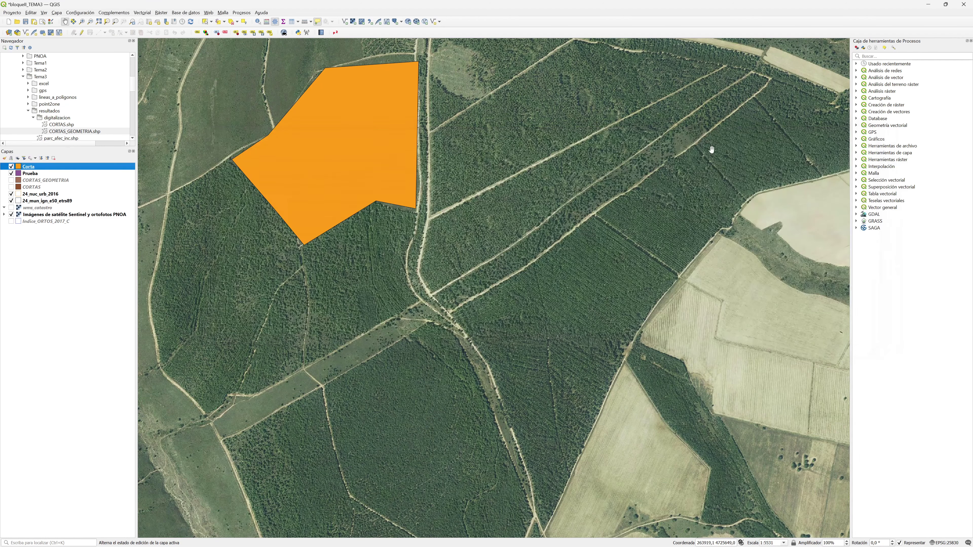
Hide the Prueba and Corta layers, show CORTAS_GEOMETRIA and open its attribute table
{"action": "left_click", "coordinate": [11, 174]}
{"action": "left_click", "coordinate": [12, 166]}
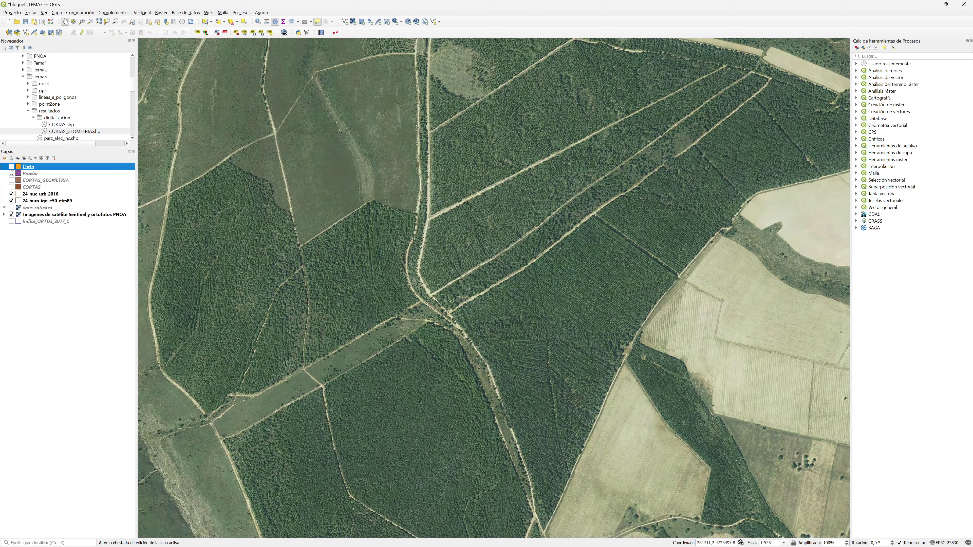
{"action": "left_click", "coordinate": [11, 180]}
{"action": "right_click", "coordinate": [29, 179]}
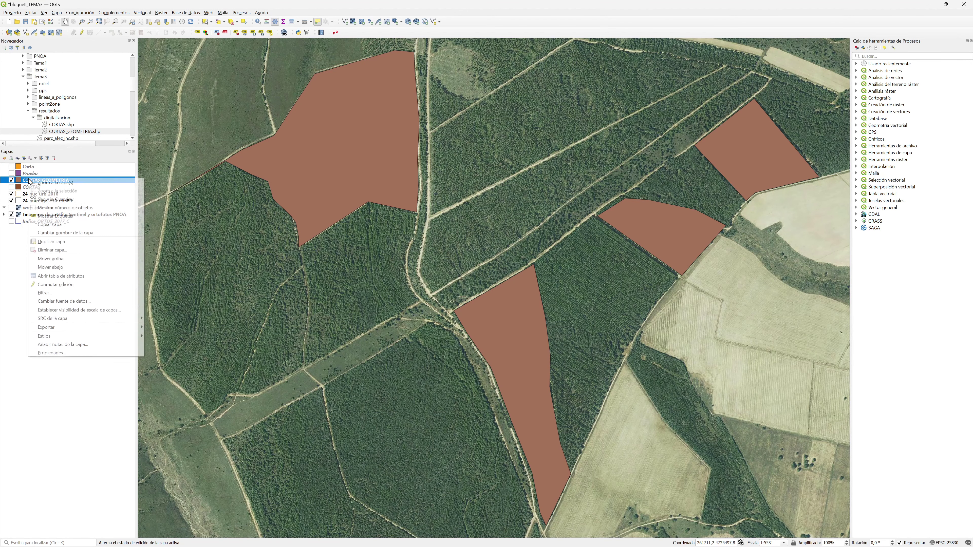
{"action": "left_click", "coordinate": [77, 276]}
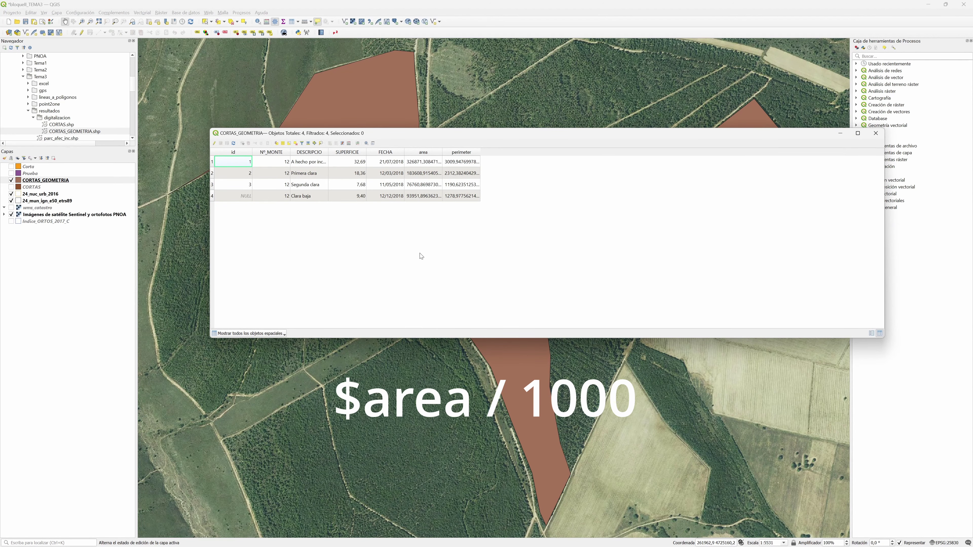
Add geometry attributes to the CORTAS layer, calculated with the layer's CRS and output as a temporary layer
{"action": "left_click", "coordinate": [875, 133]}
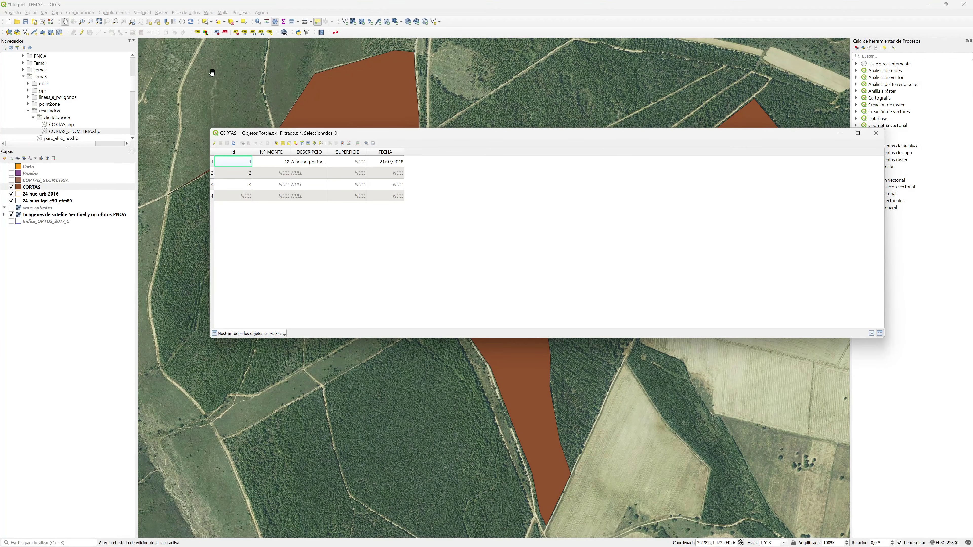
{"action": "left_click", "coordinate": [146, 15]}
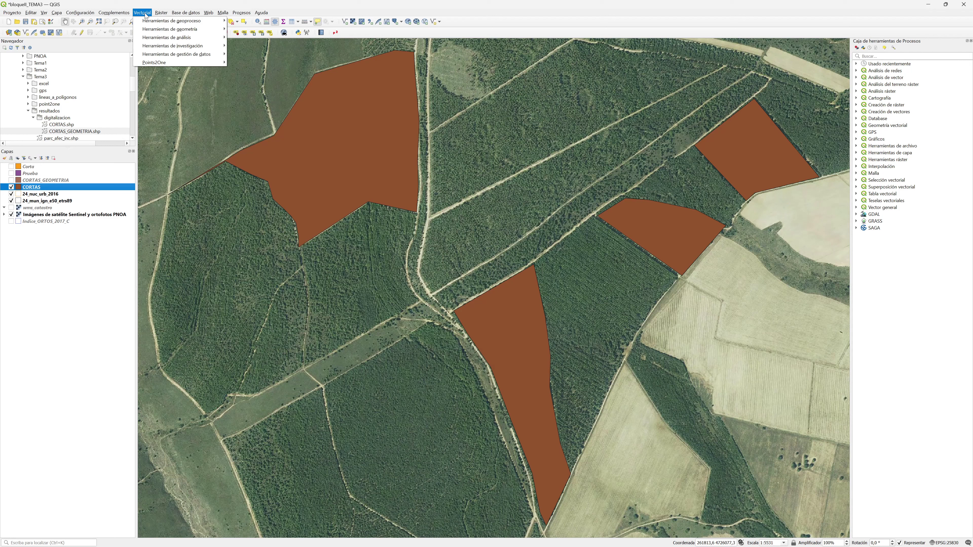
{"action": "mouse_move", "coordinate": [180, 29]}
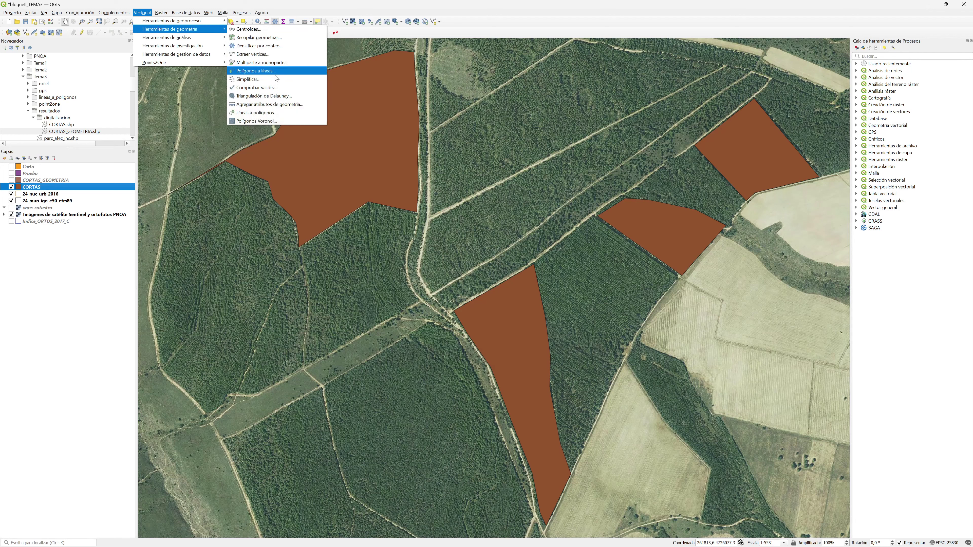
{"action": "left_click", "coordinate": [285, 104]}
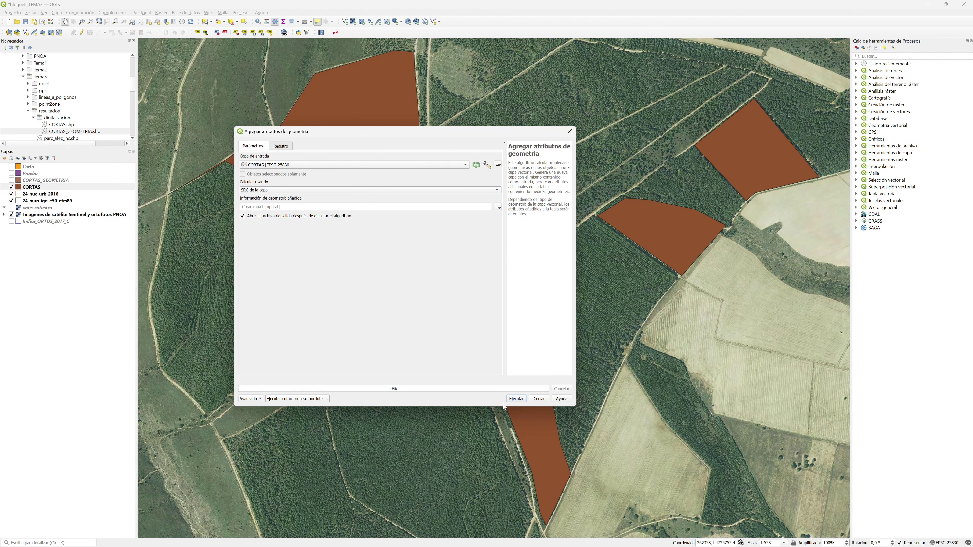
{"action": "left_click", "coordinate": [516, 399]}
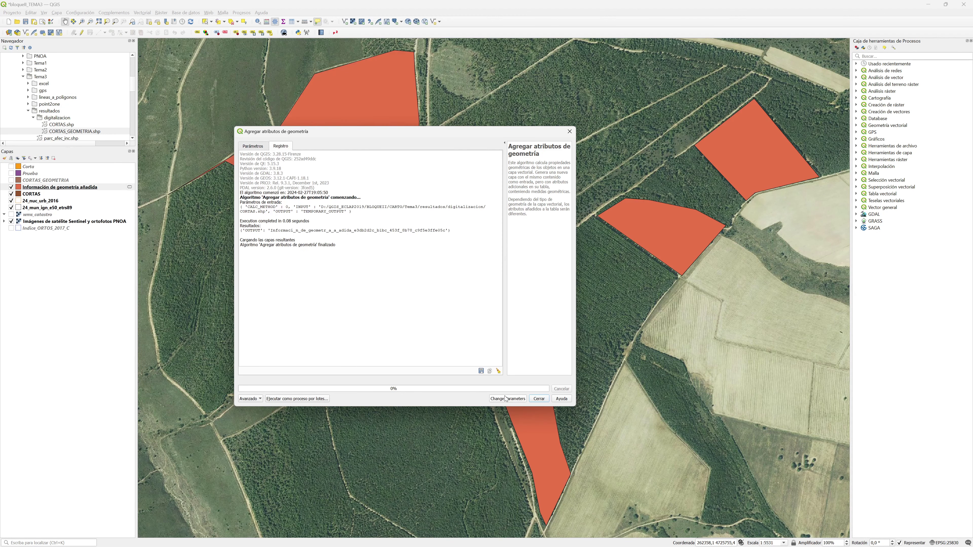
{"action": "left_click", "coordinate": [569, 132]}
Open the attribute table of the temporary layer Información de geometría añadida
{"action": "left_click", "coordinate": [102, 185]}
{"action": "right_click", "coordinate": [81, 190]}
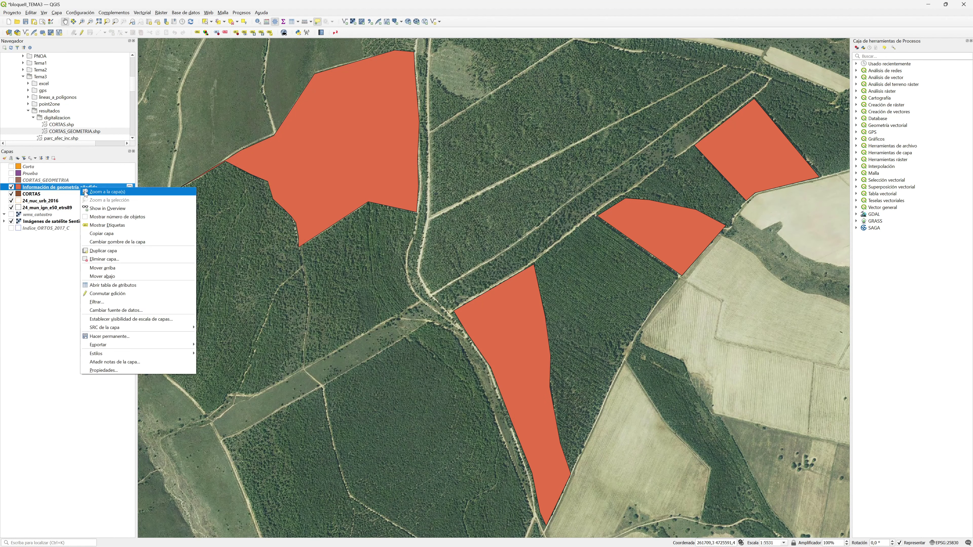
{"action": "left_click", "coordinate": [138, 282]}
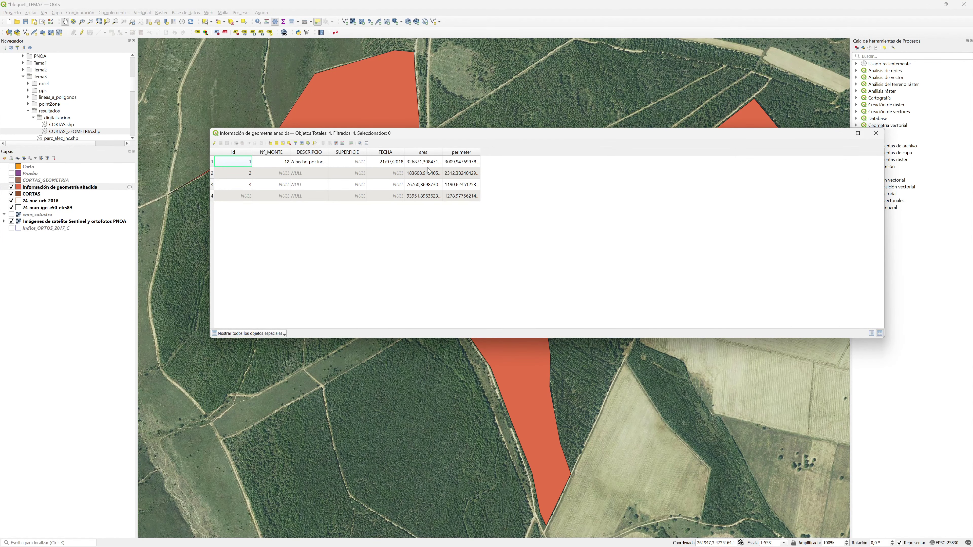
Enable editing on the Información de geometría añadida layer and start adding a new field
{"action": "left_click", "coordinate": [215, 144]}
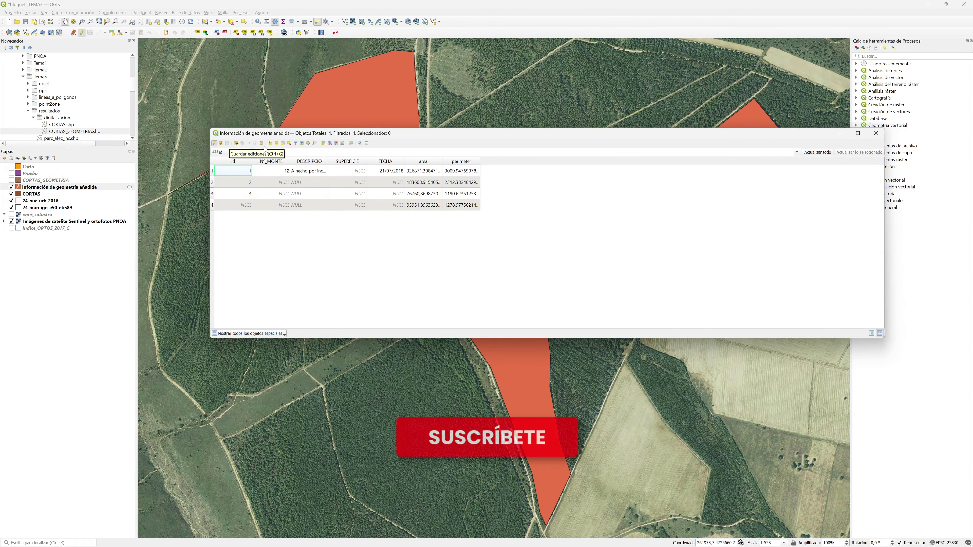
{"action": "left_click", "coordinate": [324, 145]}
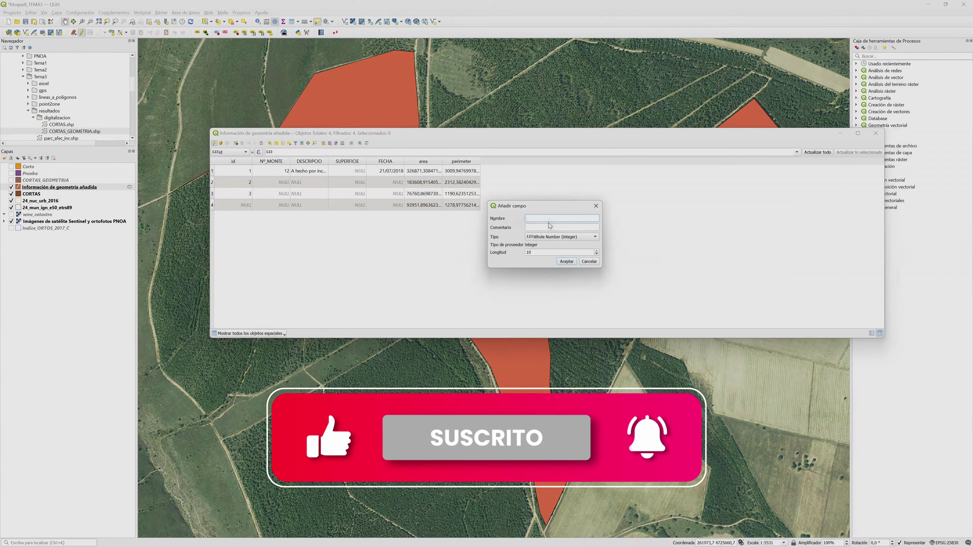